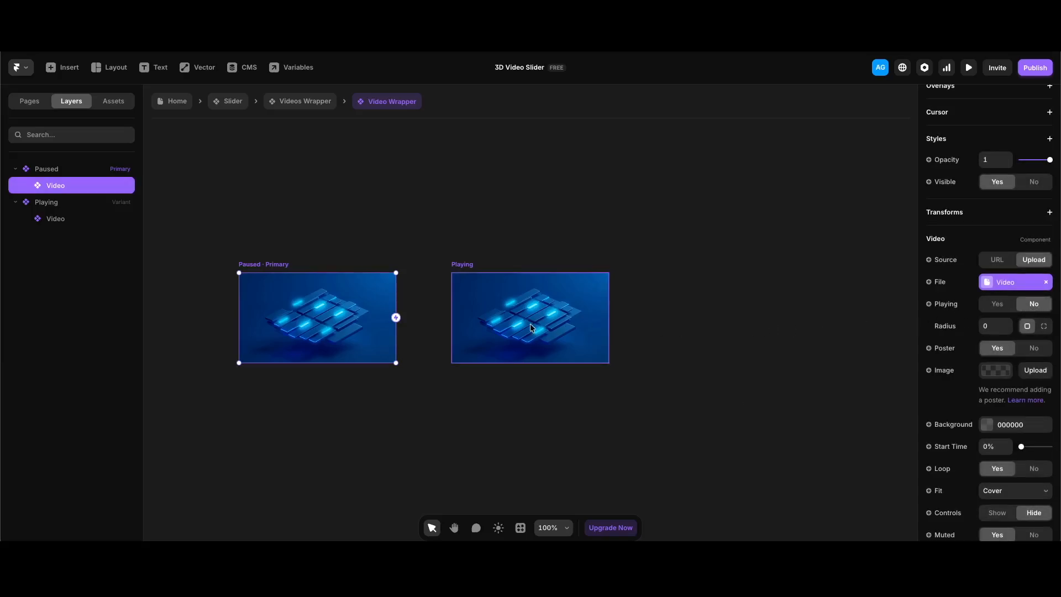
Examine the Playing variant of the Video Wrapper and the L-Active variant's inner wrapper within the Videos Wrapper component
{"action": "left_click", "coordinate": [531, 323]}
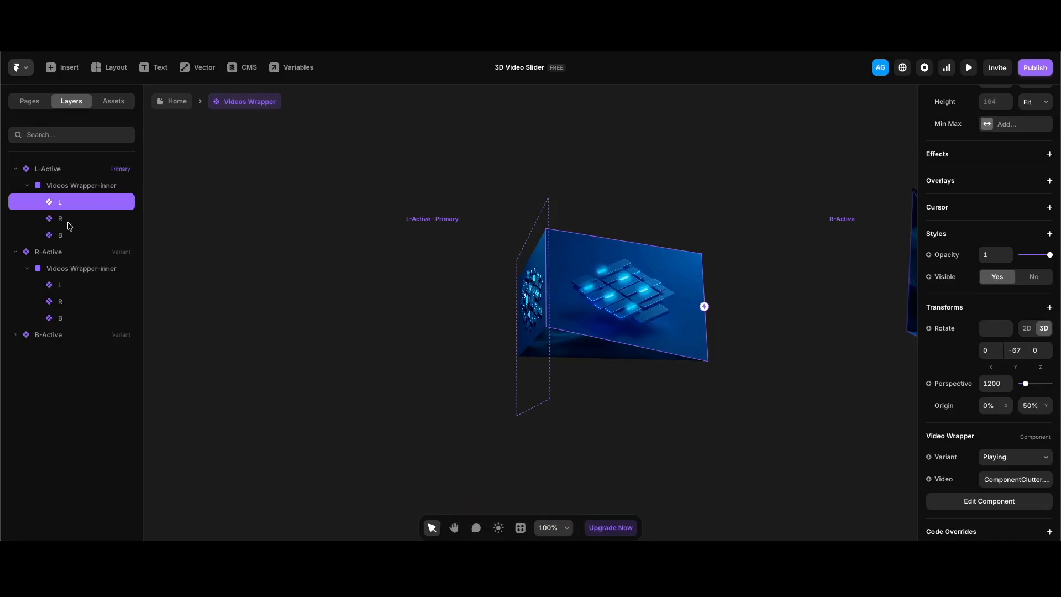
{"action": "key", "text": "shift+1"}
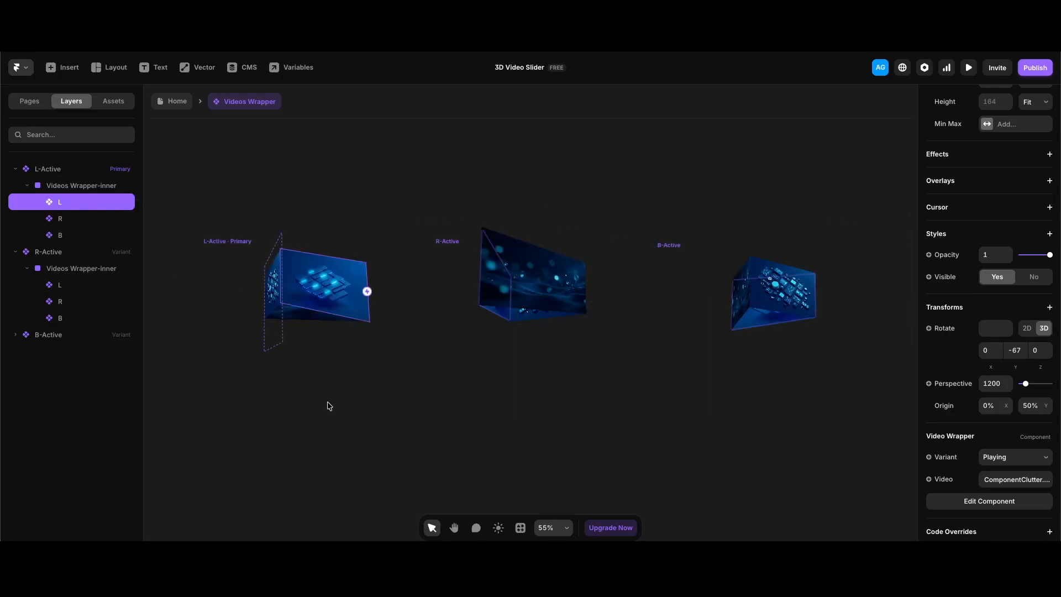
{"action": "left_click", "coordinate": [78, 186]}
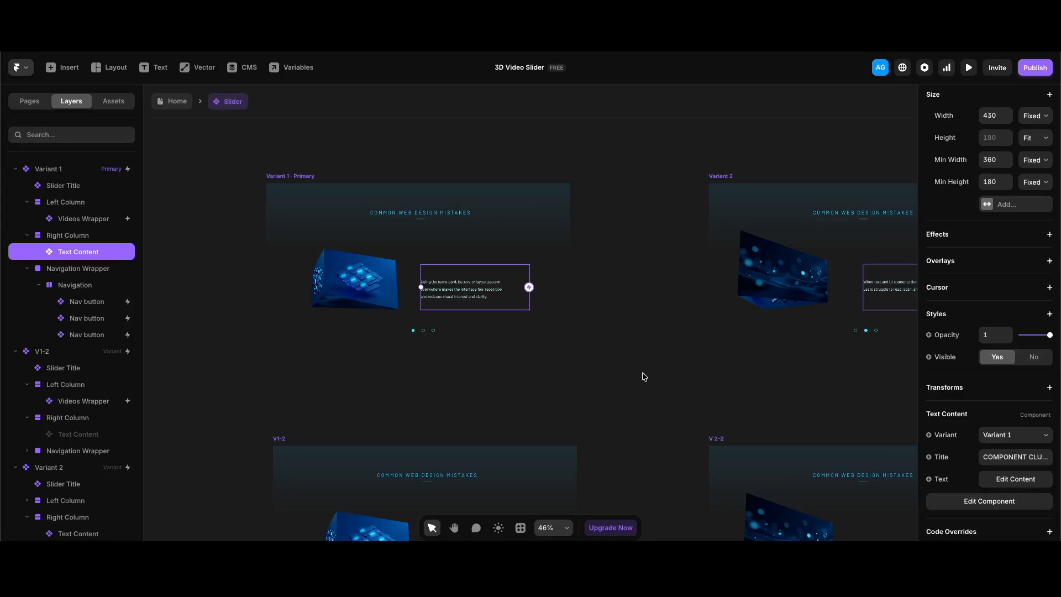
Open the Text Content component and inspect the transform settings of both COMPONENT CLUTTER titles in Variant 1
{"action": "double_click", "coordinate": [110, 250]}
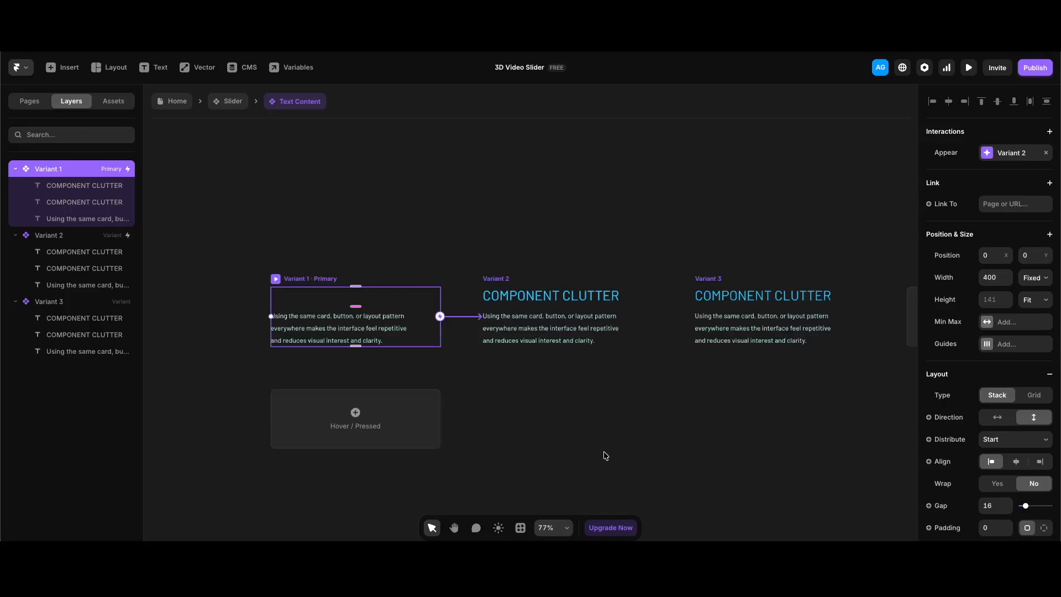
{"action": "left_click", "coordinate": [98, 203]}
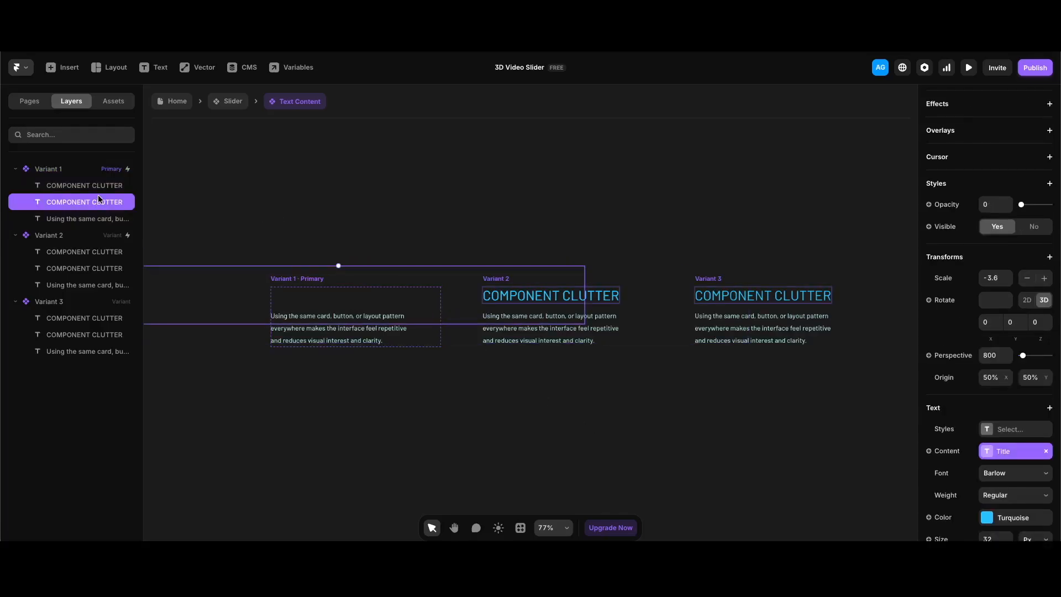
{"action": "left_click", "coordinate": [100, 189]}
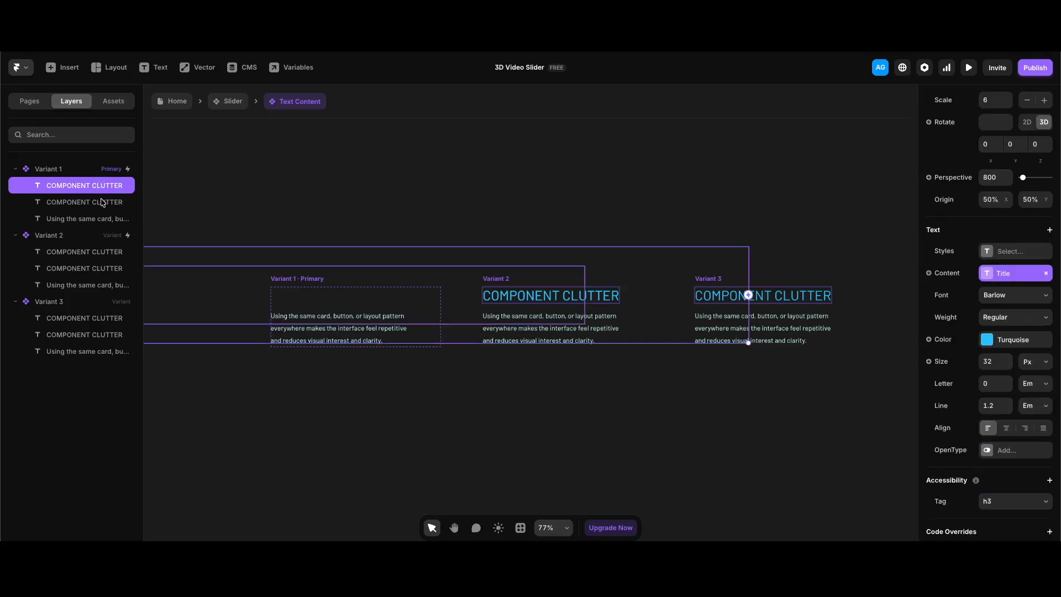
{"action": "left_click", "coordinate": [105, 204]}
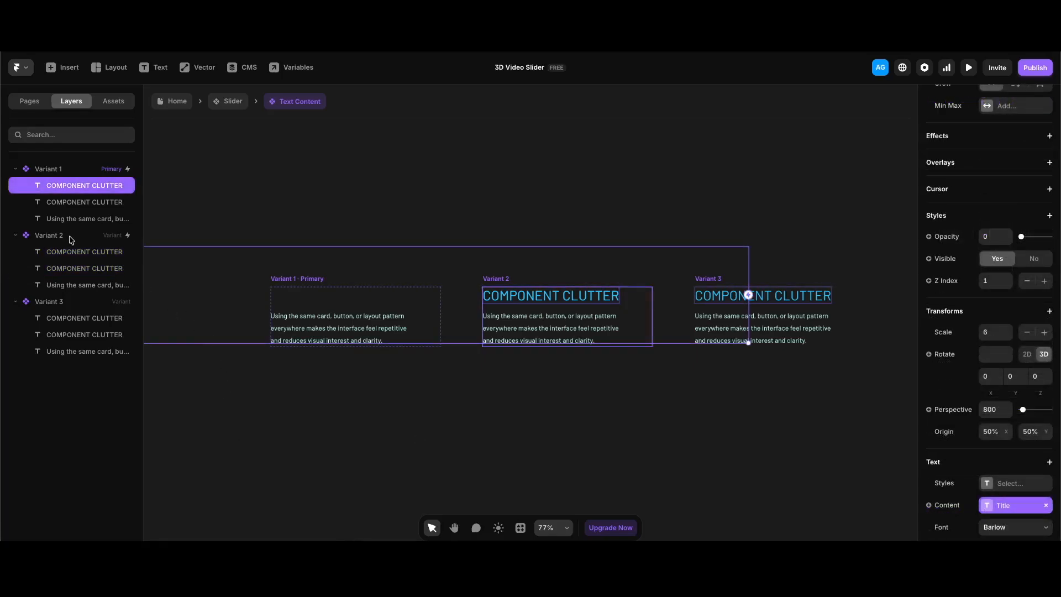
Inspect Variant 2's Appear interaction and Variant 3's title settings, and return to the Slider component
{"action": "left_click", "coordinate": [69, 237]}
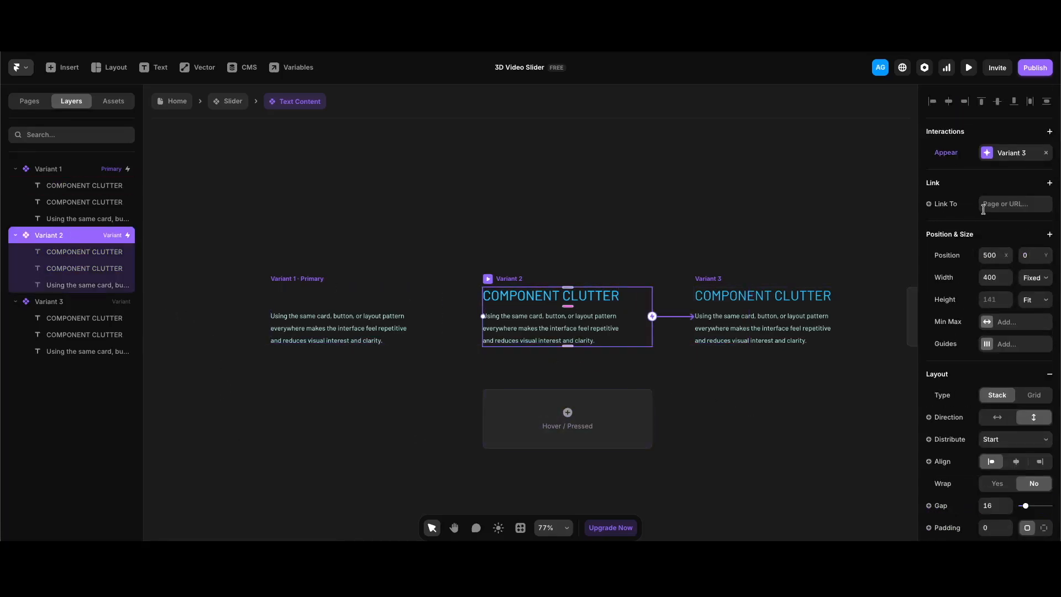
{"action": "left_click", "coordinate": [982, 155]}
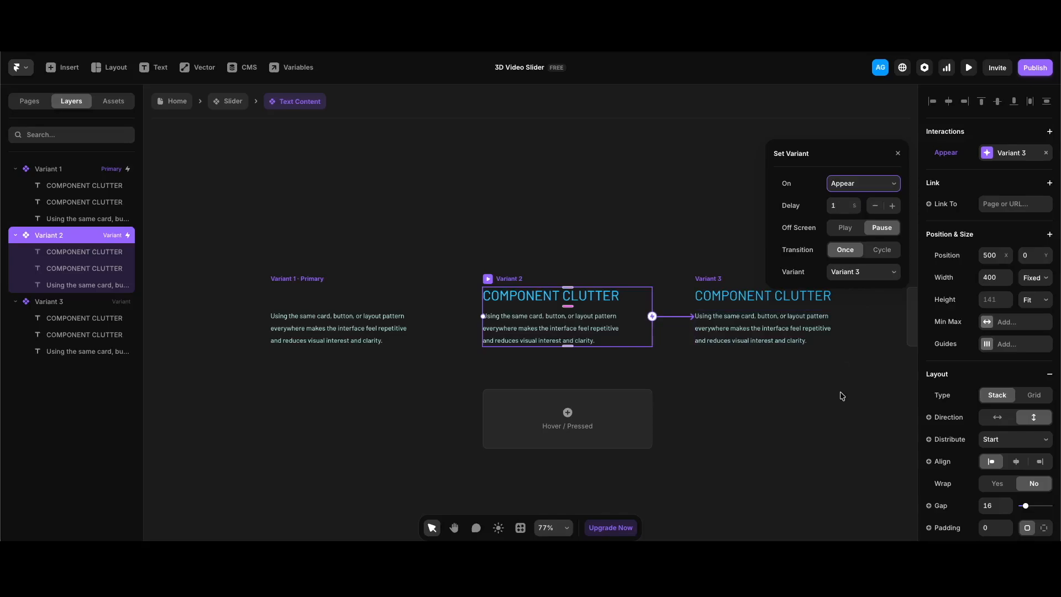
{"action": "scroll", "coordinate": [842, 396], "scroll_direction": "right", "scroll_amount": 3}
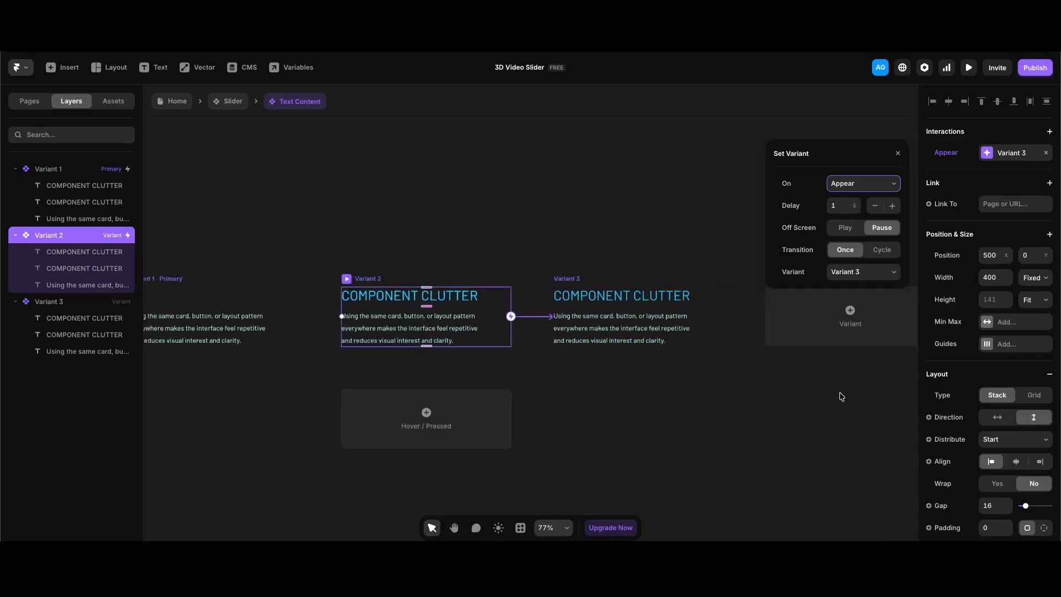
{"action": "left_click", "coordinate": [659, 297]}
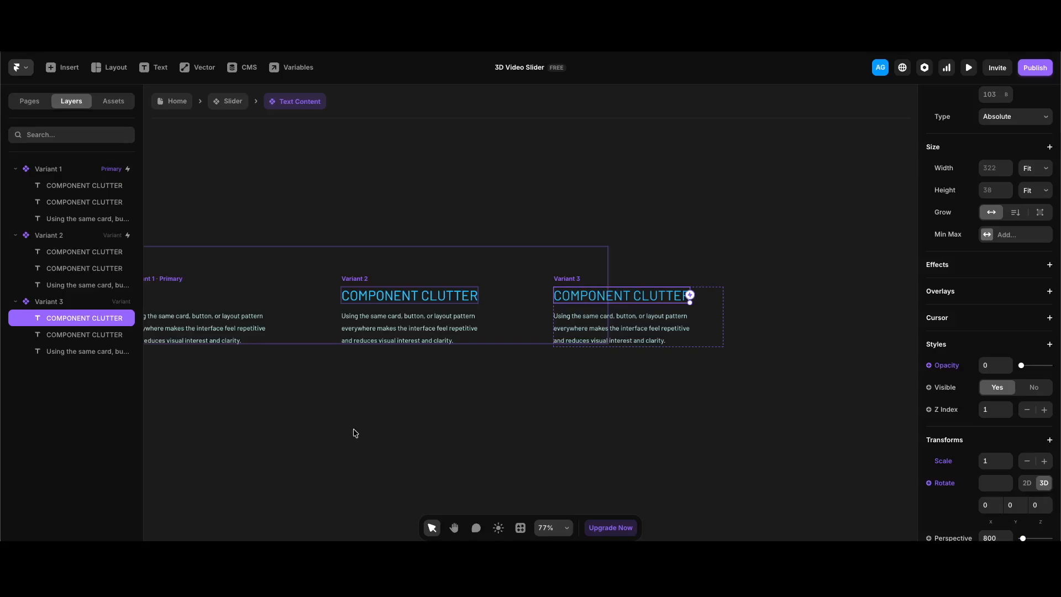
{"action": "key", "text": "Escape"}
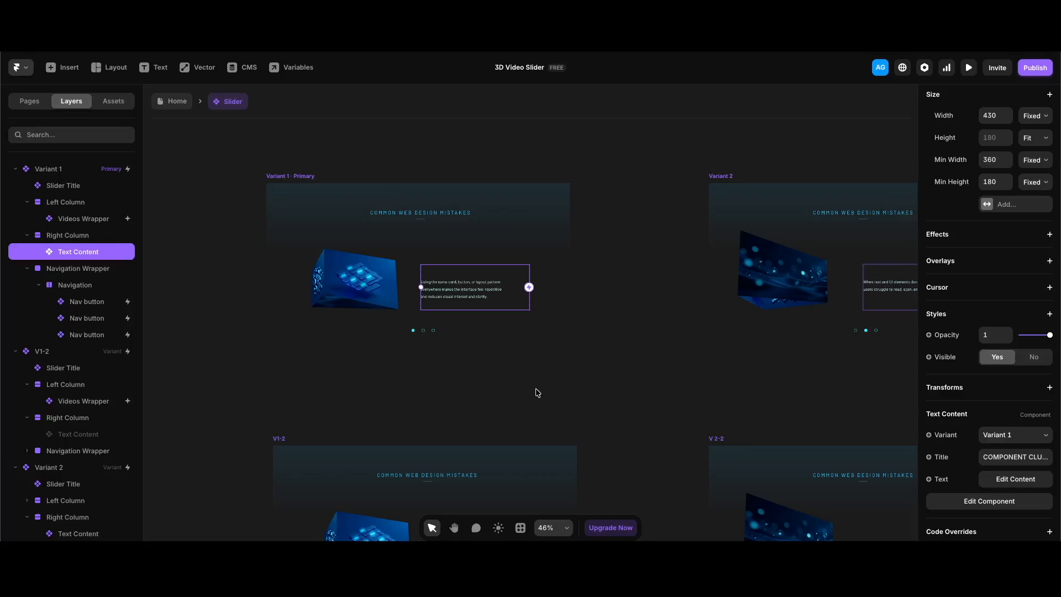
Examine the Text Content instances in the Slider's Variant 1, V1-2 and Variant 2, including their visibility and content settings
{"action": "scroll", "coordinate": [537, 127], "scroll_direction": "down", "scroll_amount": 3}
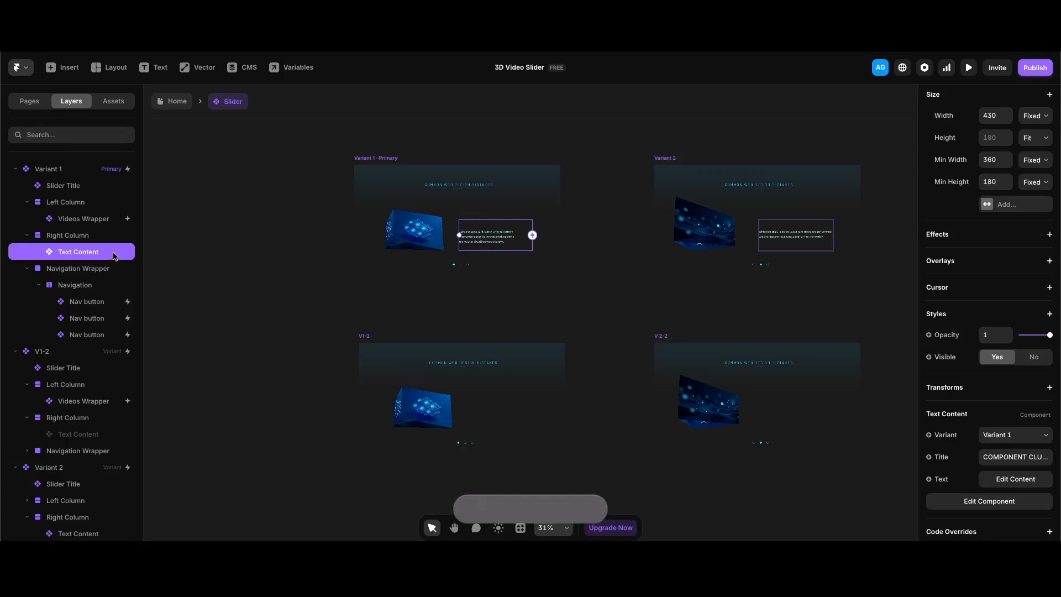
{"action": "double_click", "coordinate": [115, 252]}
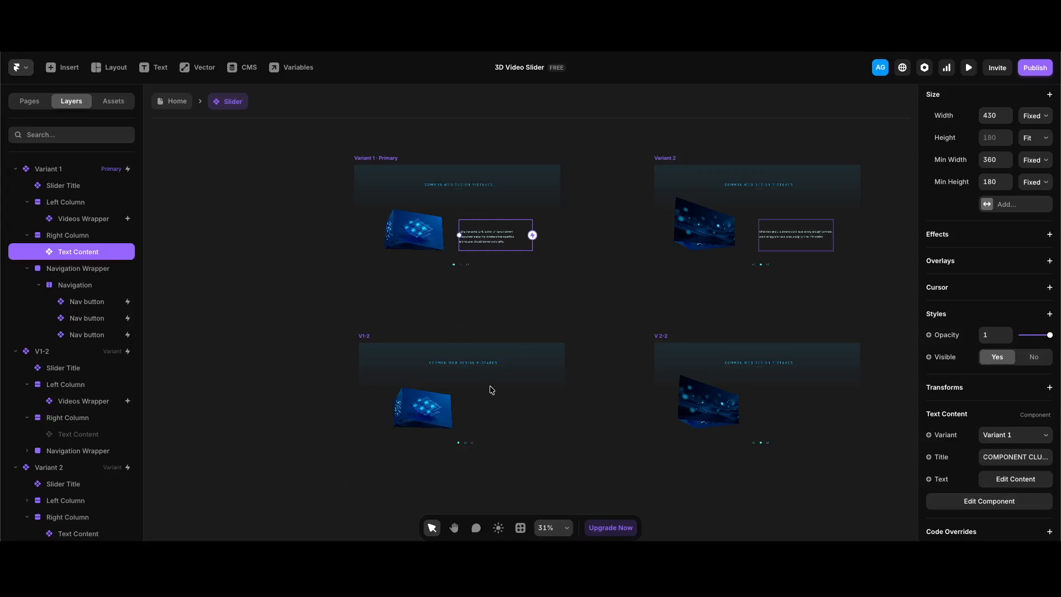
{"action": "key", "text": "Escape"}
{"action": "left_click", "coordinate": [88, 354]}
{"action": "left_click", "coordinate": [78, 434]}
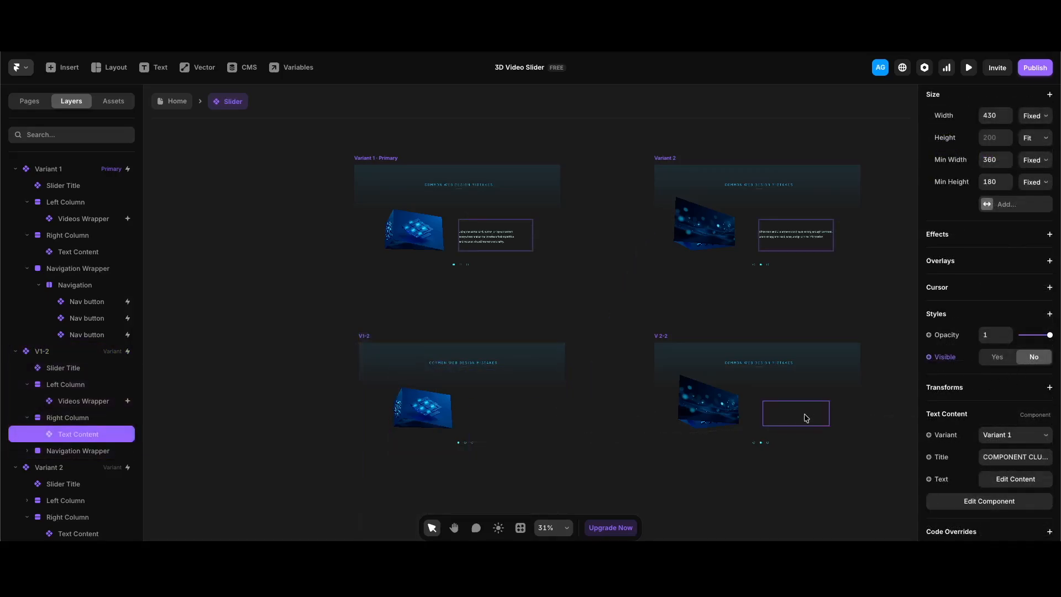
{"action": "scroll", "coordinate": [804, 418], "scroll_direction": "right", "scroll_amount": 1}
{"action": "left_click", "coordinate": [817, 246]}
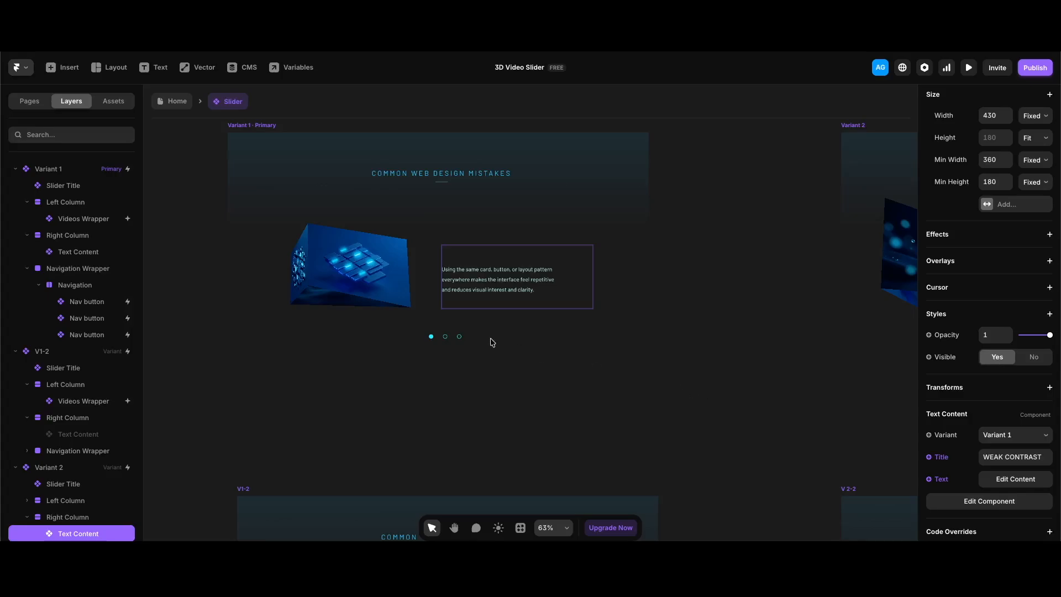
Inspect the click interaction of Variant 1's second navigation button and the Appear interaction of the V1-2 variant
{"action": "left_click", "coordinate": [445, 337]}
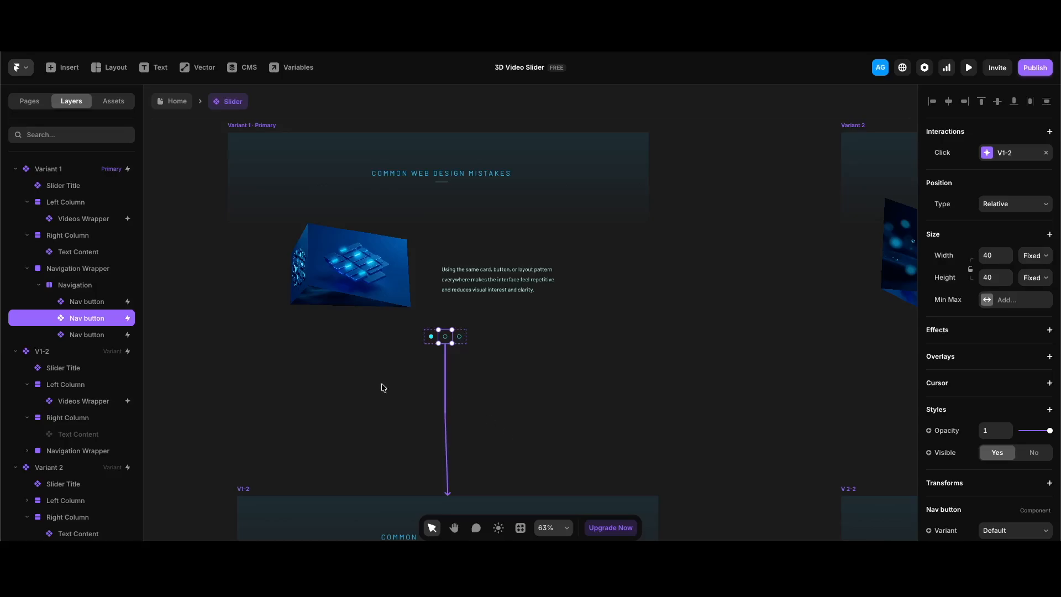
{"action": "scroll", "coordinate": [382, 386], "scroll_direction": "down", "scroll_amount": 5}
{"action": "left_click", "coordinate": [244, 185]}
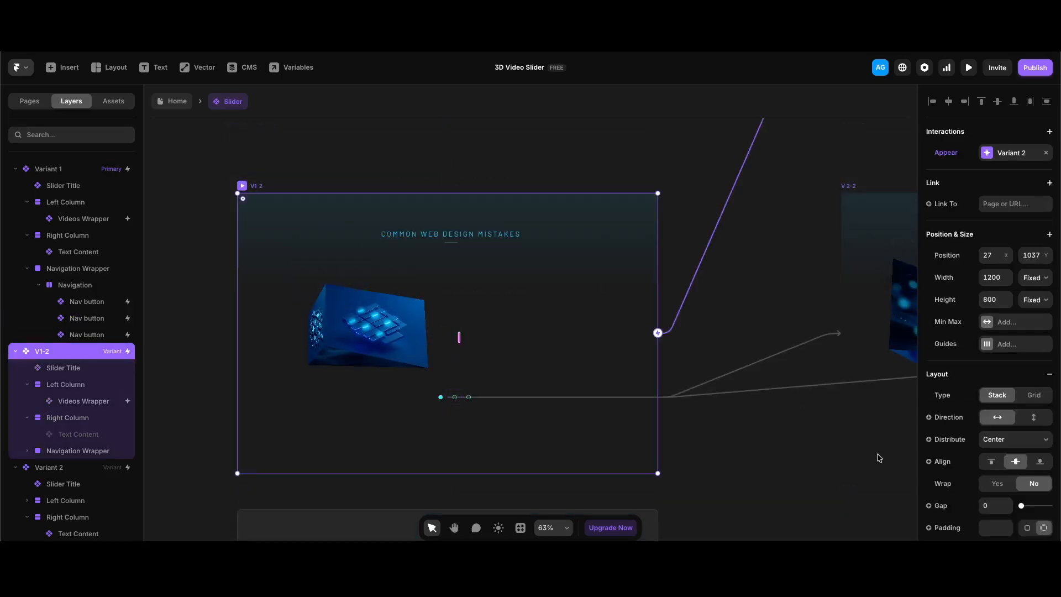
{"action": "left_click", "coordinate": [1010, 153]}
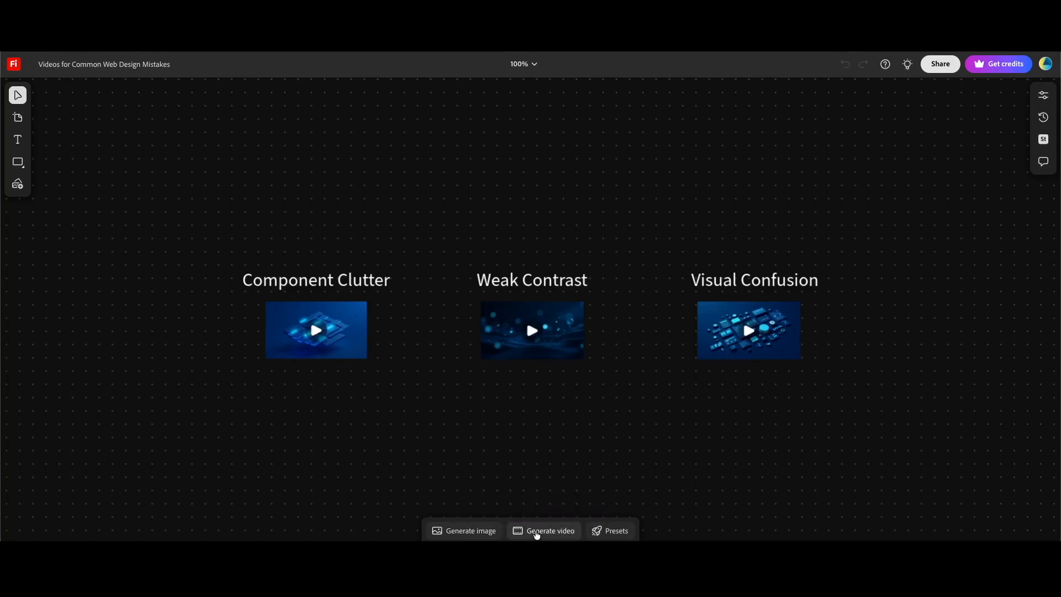
Switch to the Adobe Firefly board and set up a video generation with the Pika 2.2 model and Landscape aspect ratio
{"action": "left_click", "coordinate": [539, 532]}
{"action": "left_click", "coordinate": [352, 427]}
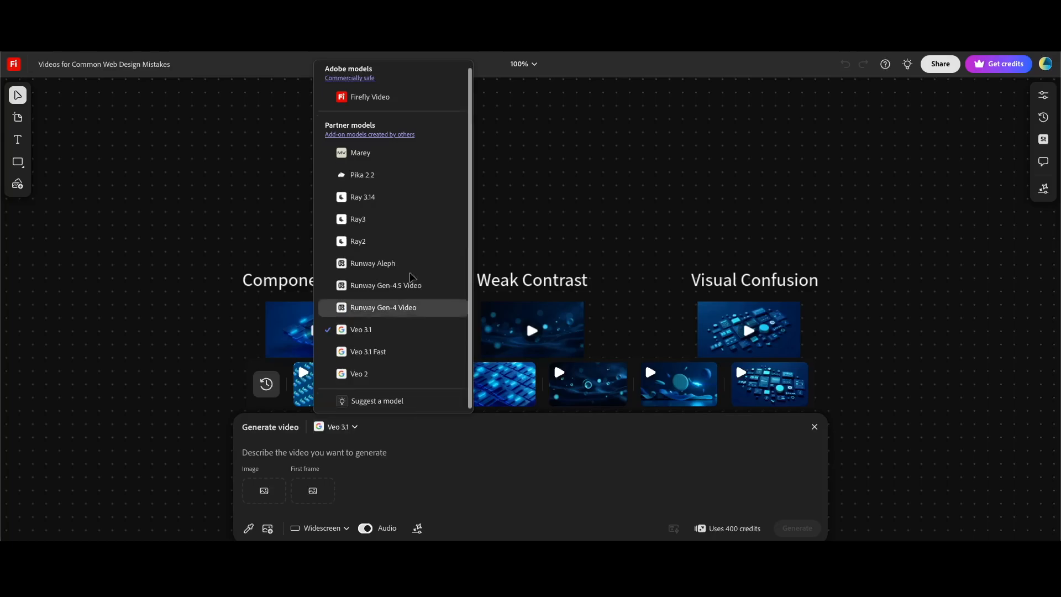
{"action": "left_click", "coordinate": [397, 174]}
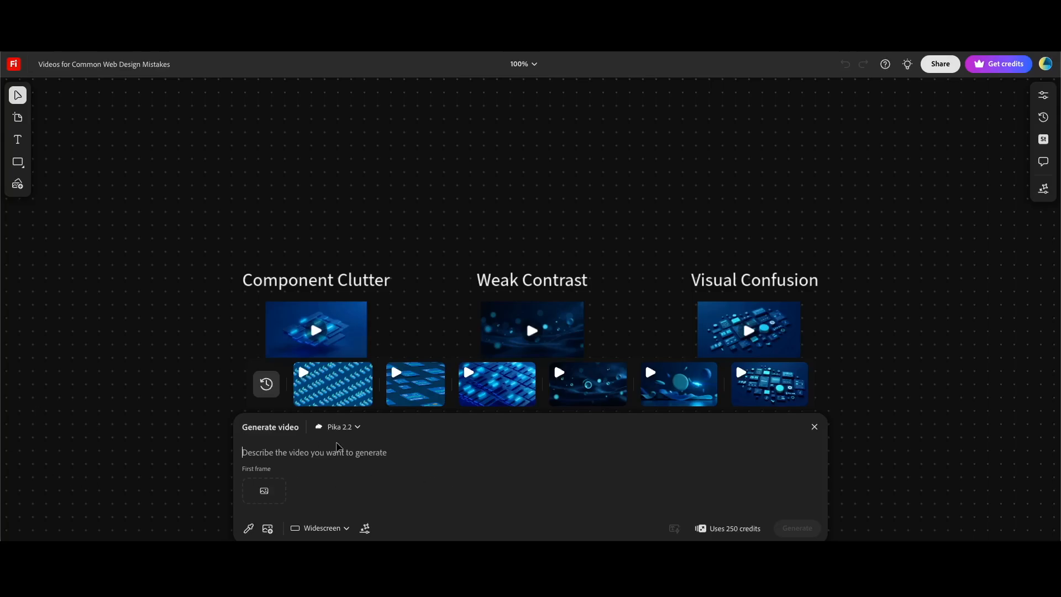
{"action": "left_click", "coordinate": [338, 533]}
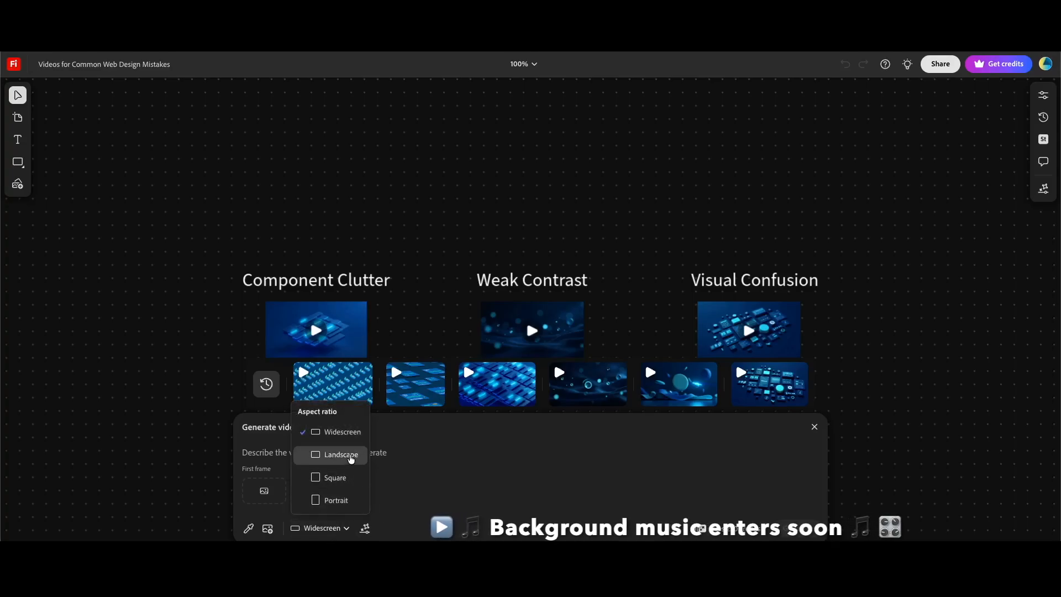
{"action": "left_click", "coordinate": [352, 460]}
Enter a prompt for a modern UI design scene of identical cards duplicating in an aligned grid, and preview the earlier generated clips
{"action": "type", "text": "Create a modern UI design scene where multiple identical cards repeat across the screen in a perfectly aligned grid, gradually duplicating until the layout feels overcrowded and visually overwhelming. The words \"text in the reference\" appear subtly integrated into the interface design. Minimal color palette, clean web design aesthetic, soft lighting, professional UI style."}
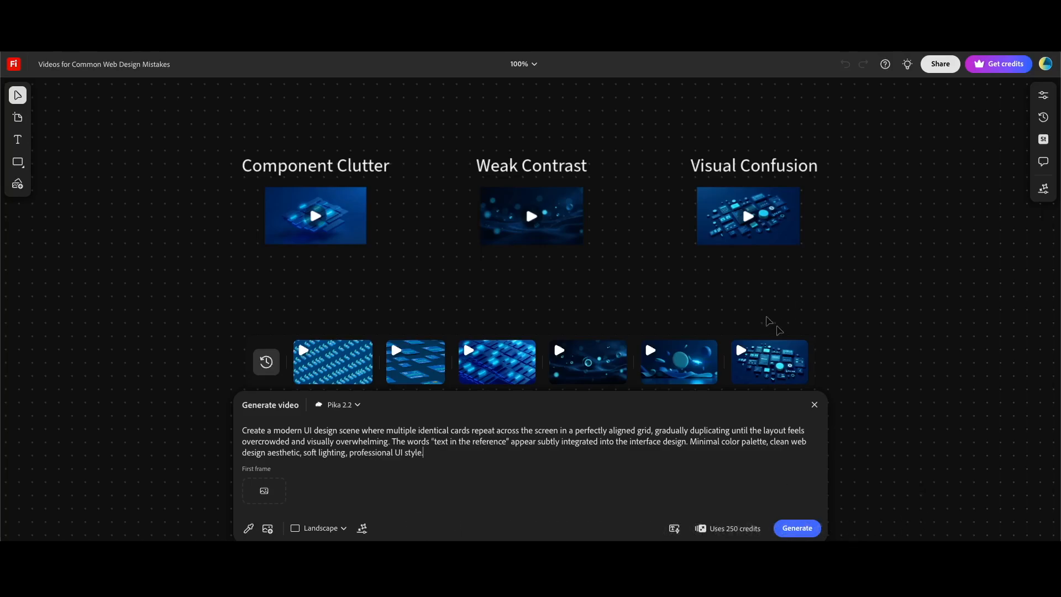
{"action": "mouse_move", "coordinate": [690, 369]}
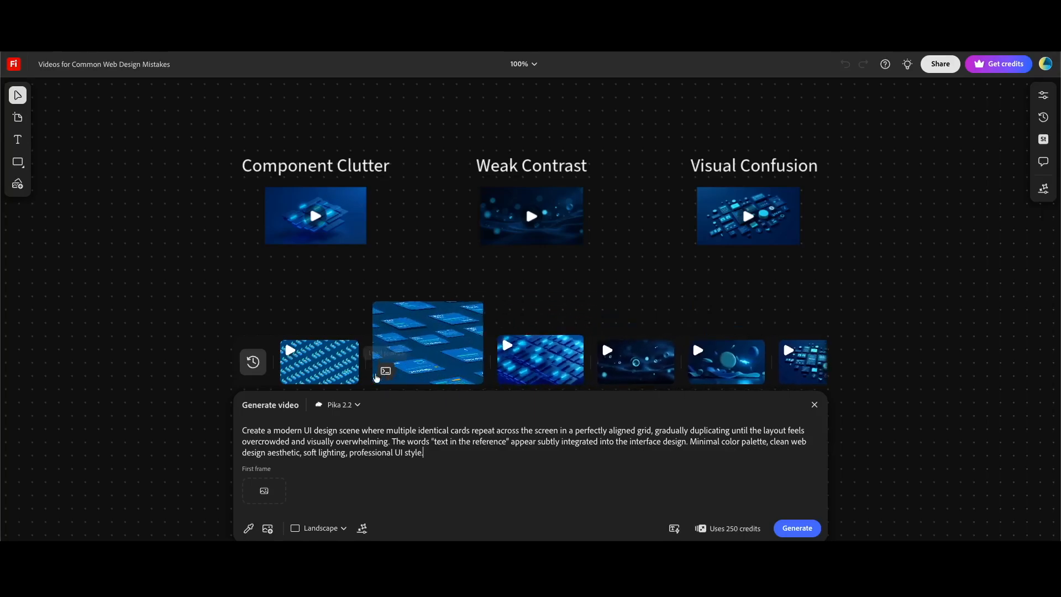
{"action": "left_click", "coordinate": [658, 337]}
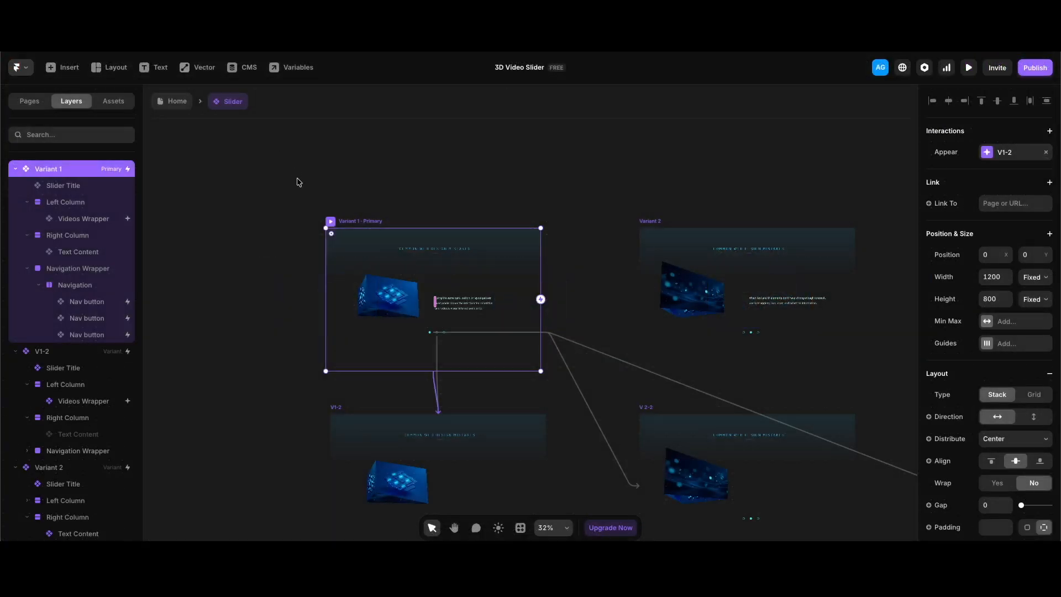
Return to the Home page in Framer, preview the site without the interface, and cycle through the slider's three slides
{"action": "left_click", "coordinate": [299, 182]}
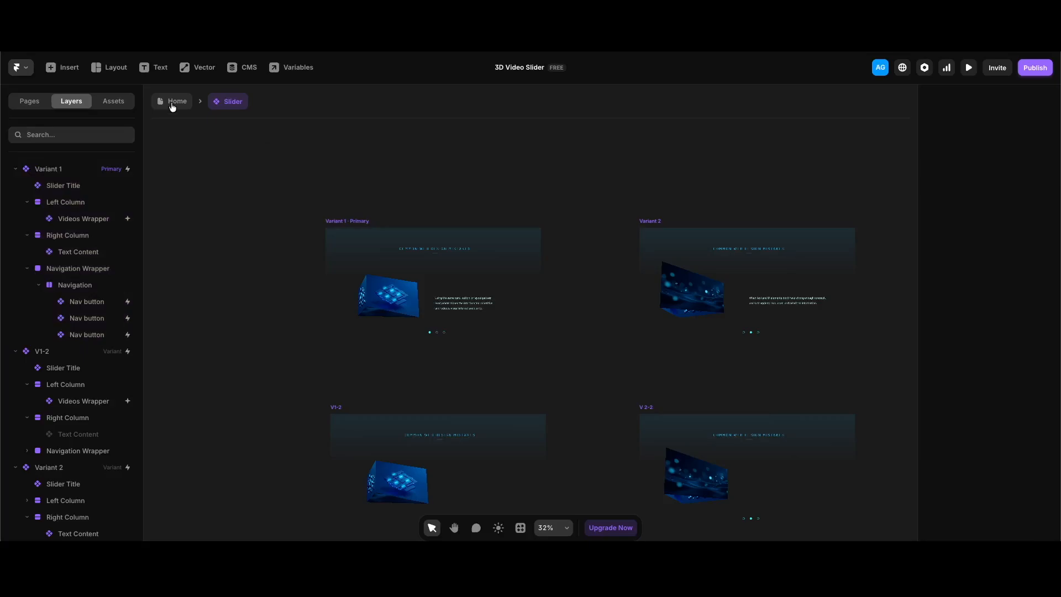
{"action": "left_click", "coordinate": [173, 103]}
{"action": "key", "text": "ctrl+backslash"}
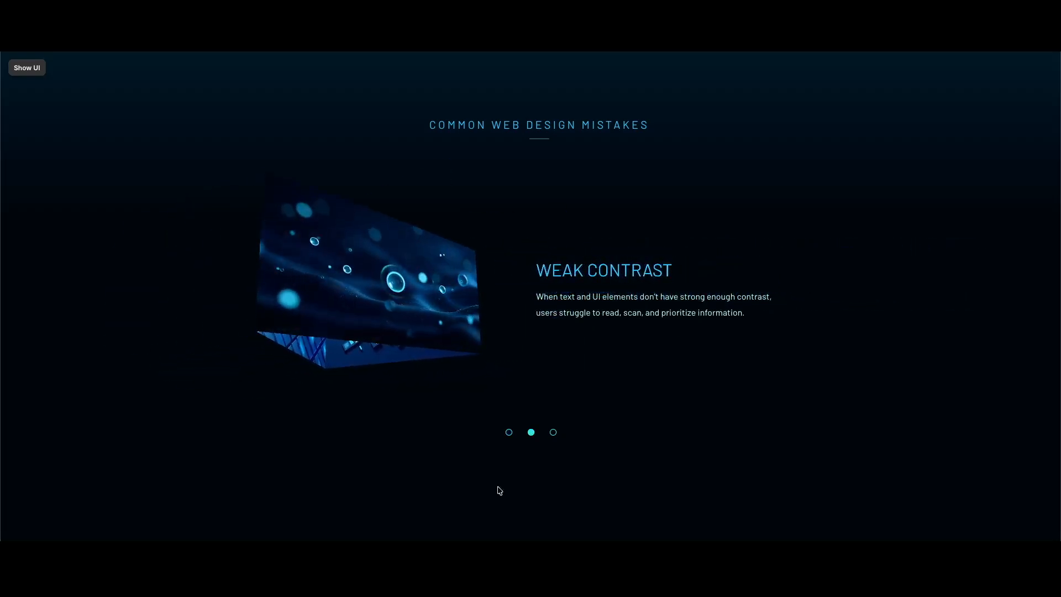
{"action": "left_click", "coordinate": [554, 434]}
{"action": "left_click", "coordinate": [531, 434]}
{"action": "left_click", "coordinate": [508, 433]}
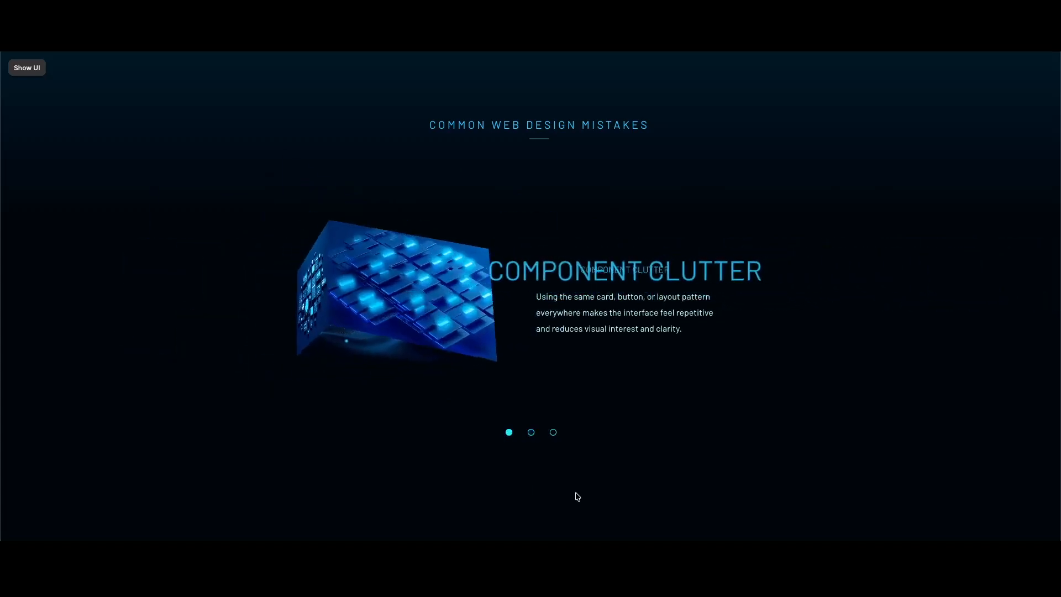